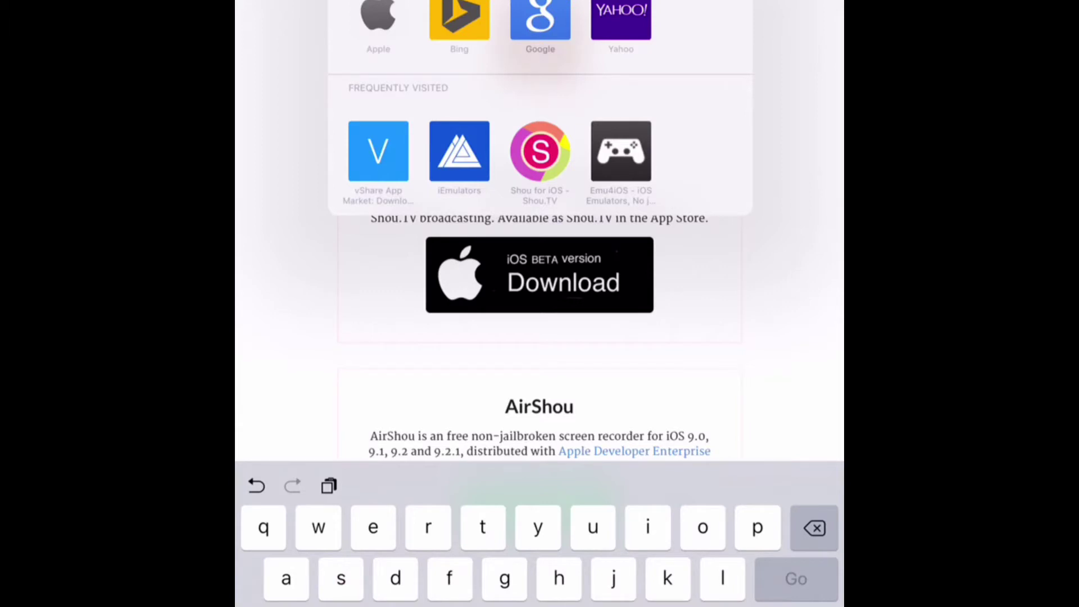
# Enter 'shou' in Safari's address bar to load the Shou.TV site.
pyautogui.write('shou')
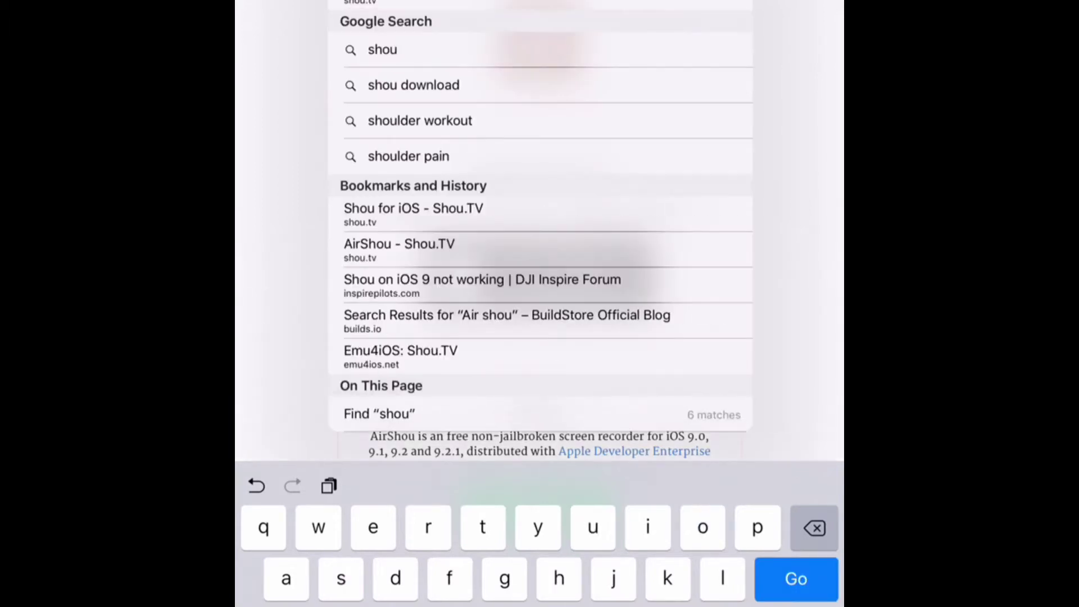
pyautogui.scroll(3, 540, 225)
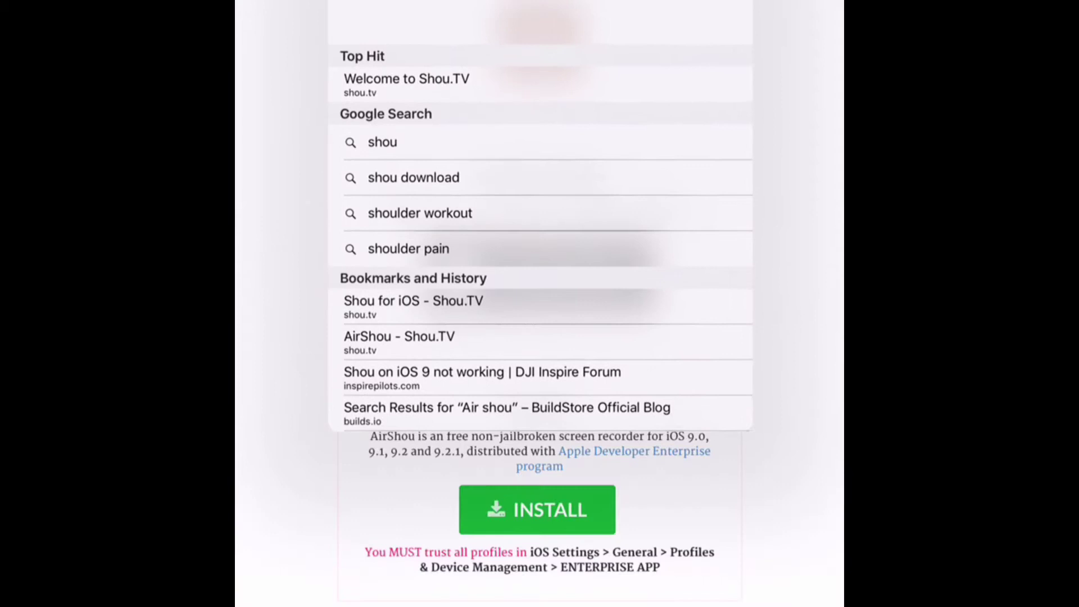
pyautogui.scroll(-2, 539, 230)
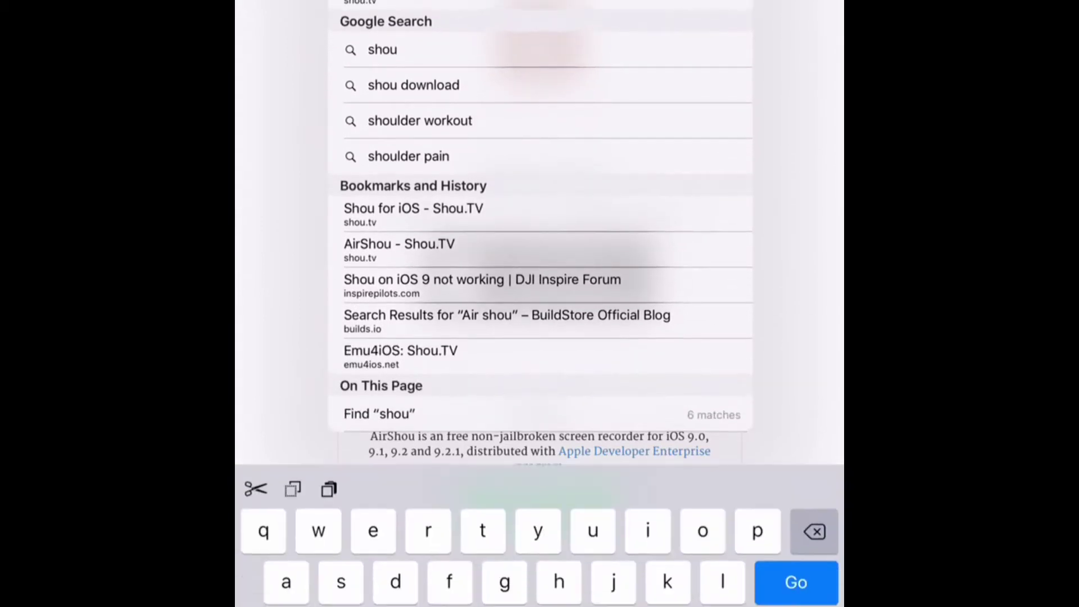
pyautogui.press('Return')
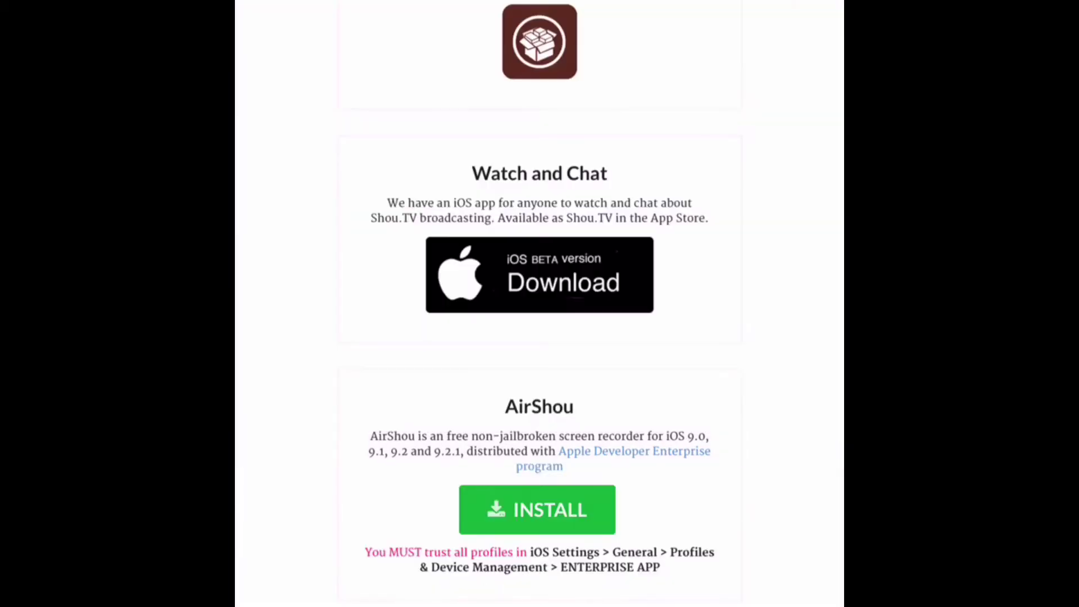
# Search 'sh' and scroll down to the AirShou install section.
pyautogui.write('sh')
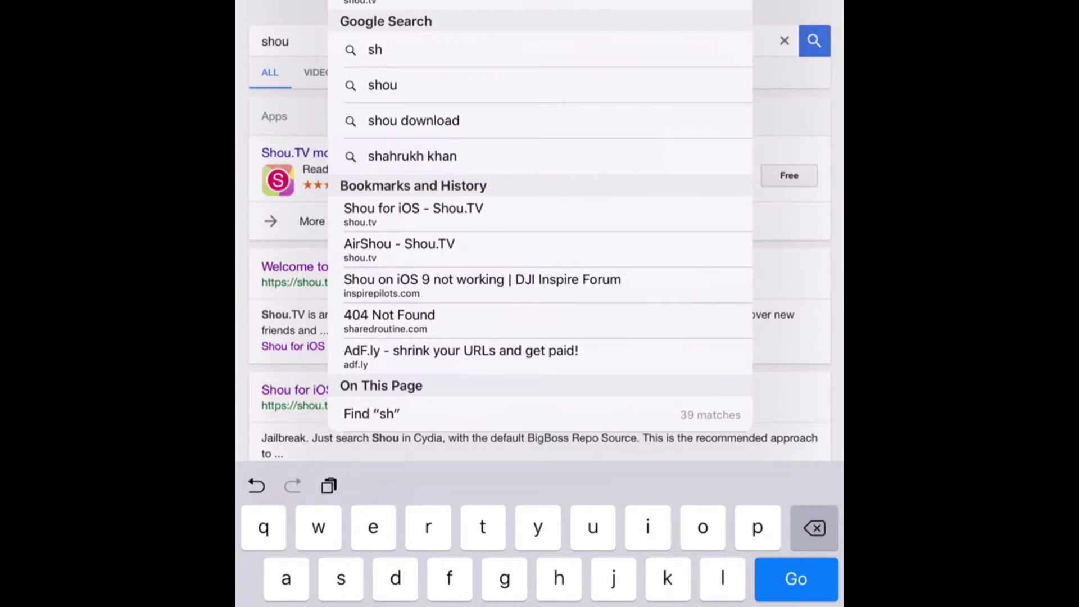
pyautogui.press('Return')
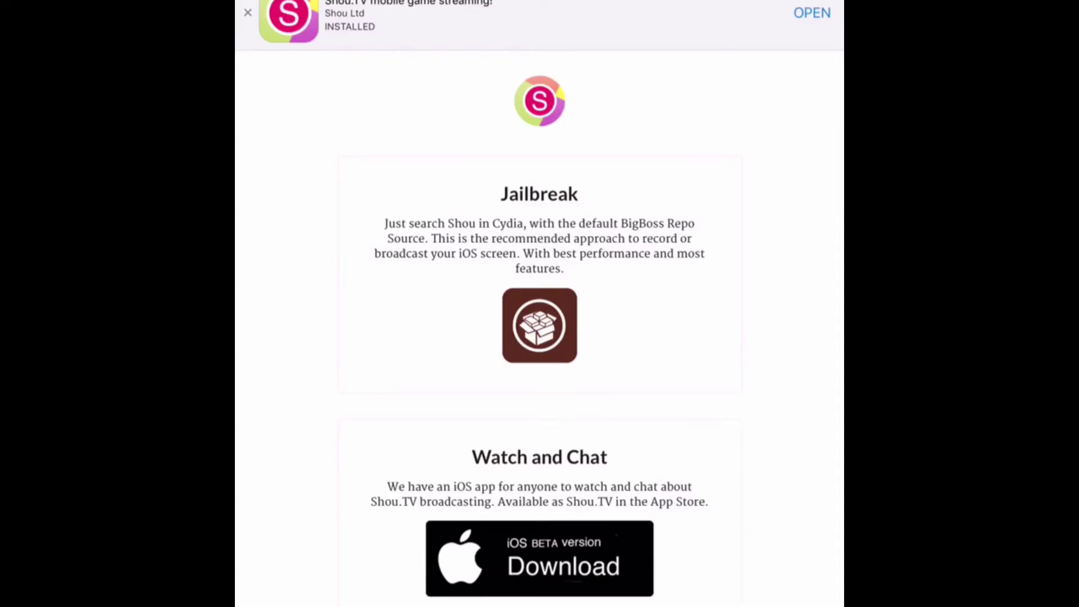
pyautogui.scroll(-5, 540, 303)
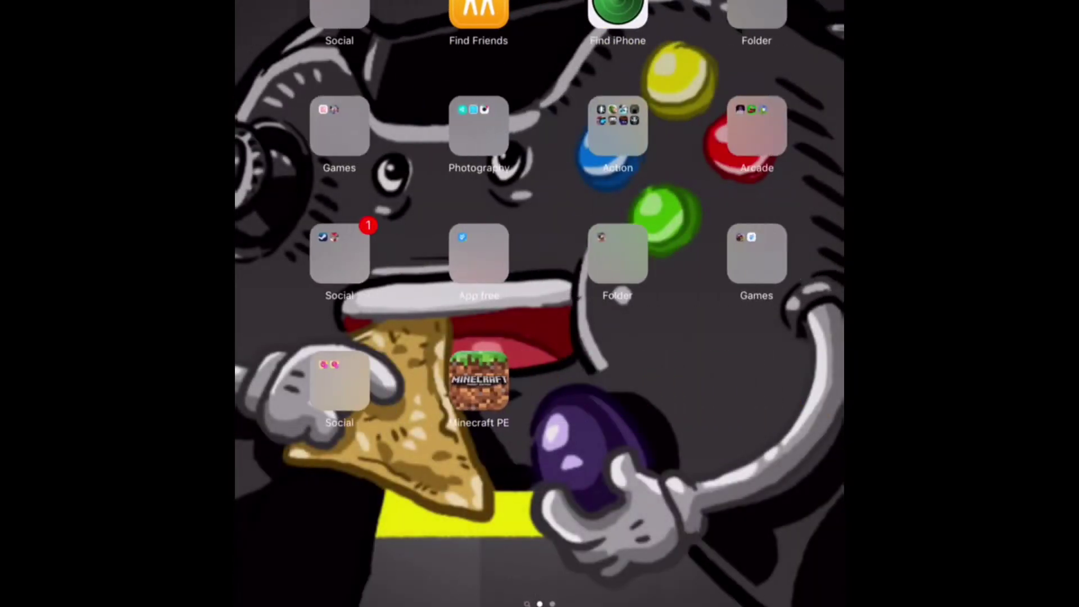
# In Settings' profiles list, view the Qingdao Mingxiao developer page listing AirShou as Verified.
pyautogui.click(470, 125)
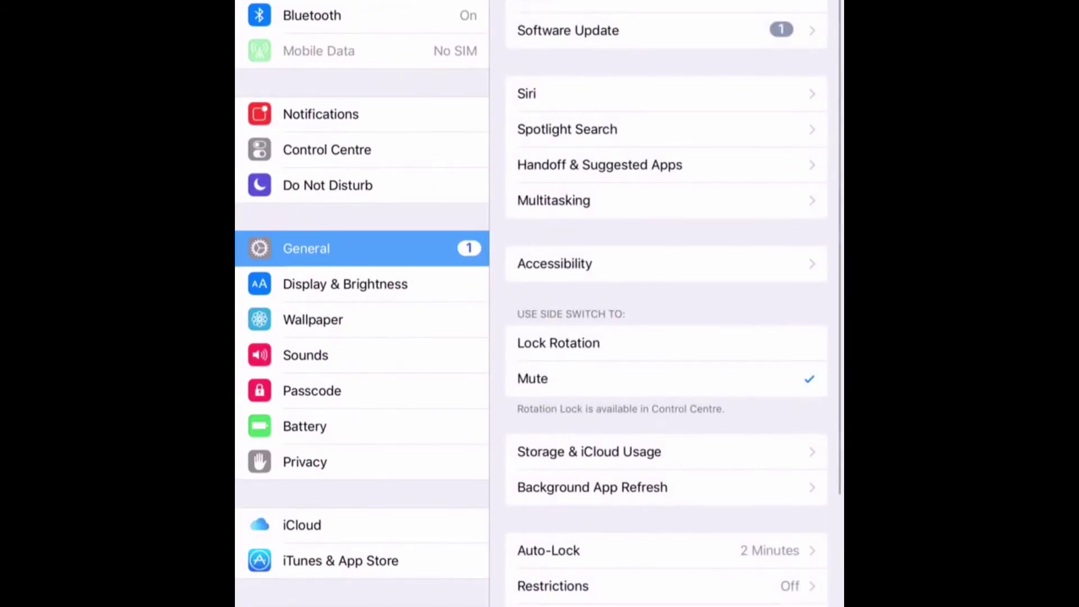
pyautogui.scroll(-7, 667, 304)
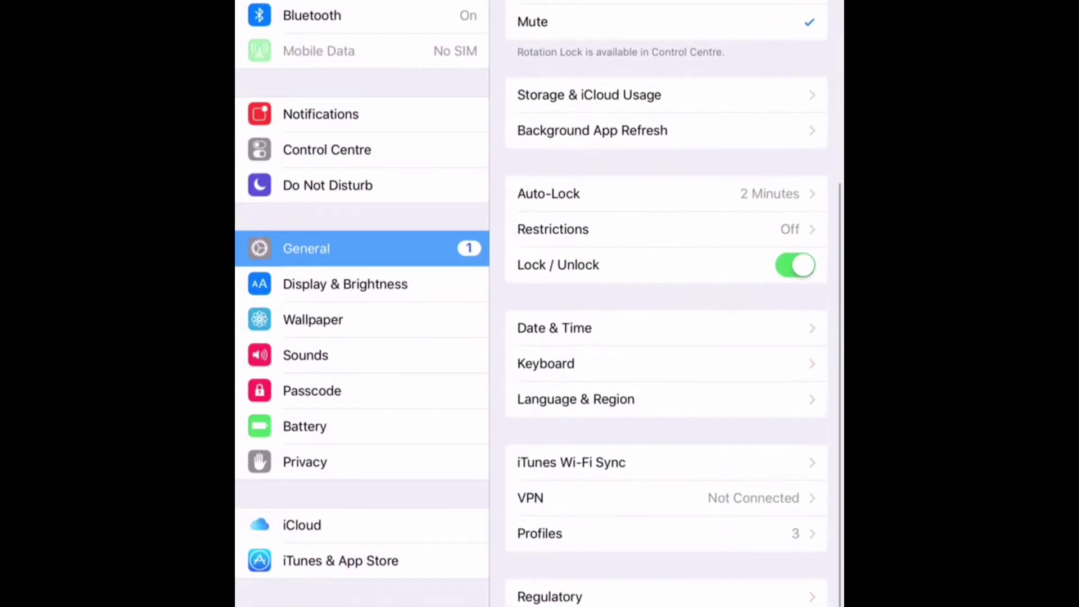
pyautogui.click(540, 532)
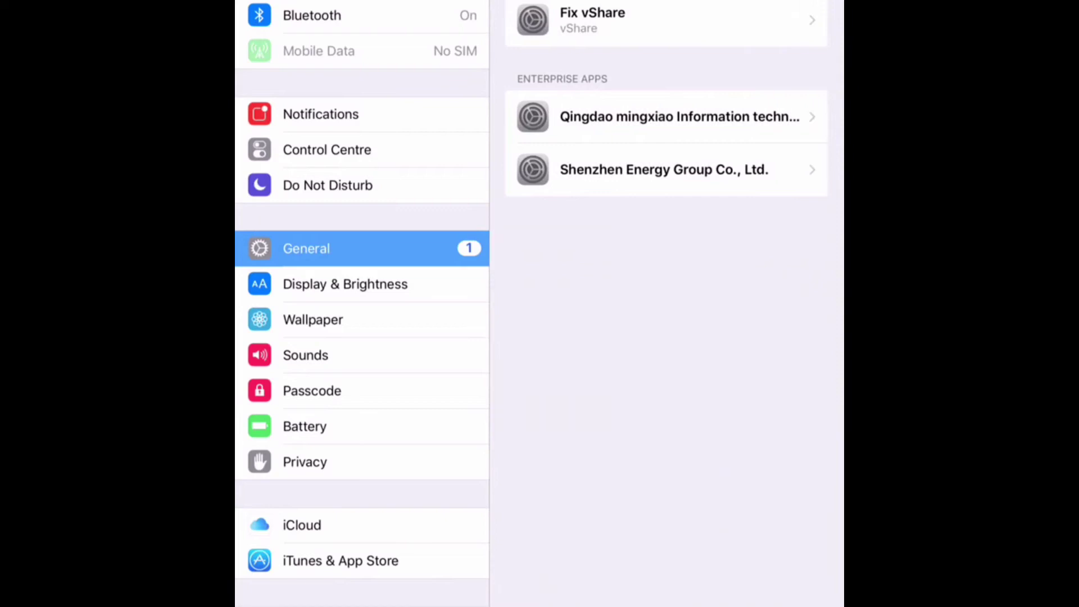
pyautogui.scroll(3, 667, 169)
pyautogui.click(667, 116)
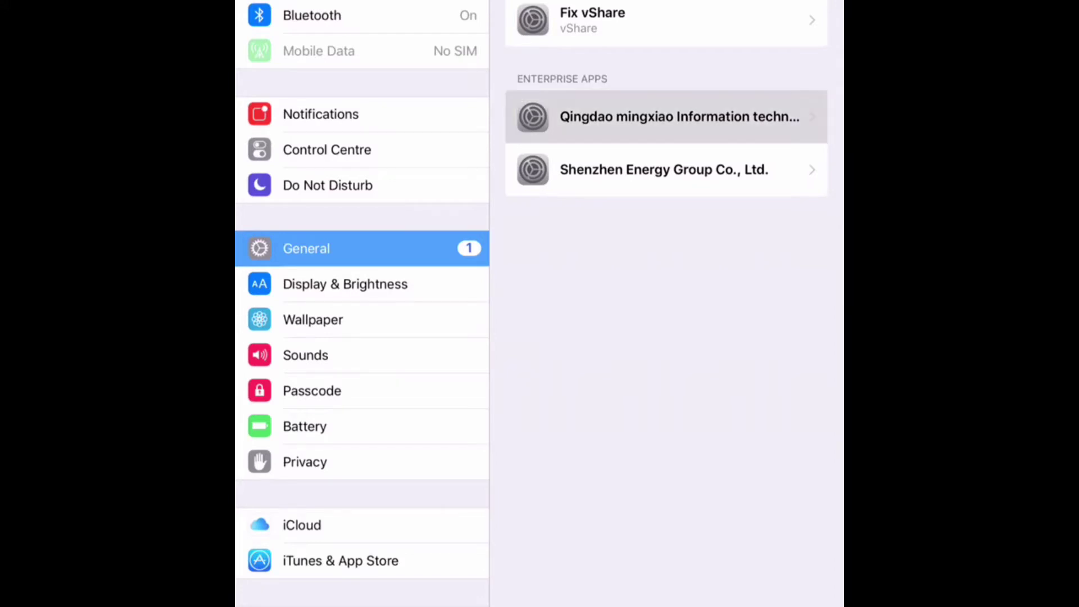
pyautogui.scroll(-2, 667, 225)
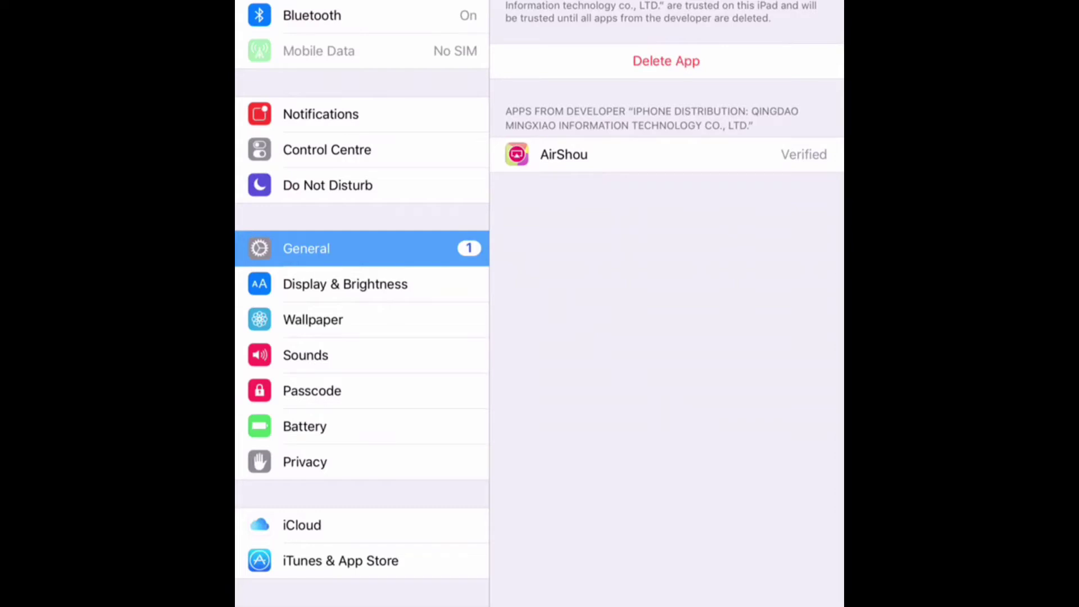
# Leave Settings and open the App Store from its folder to find Shou.TV already installed.
pyautogui.press('Home')
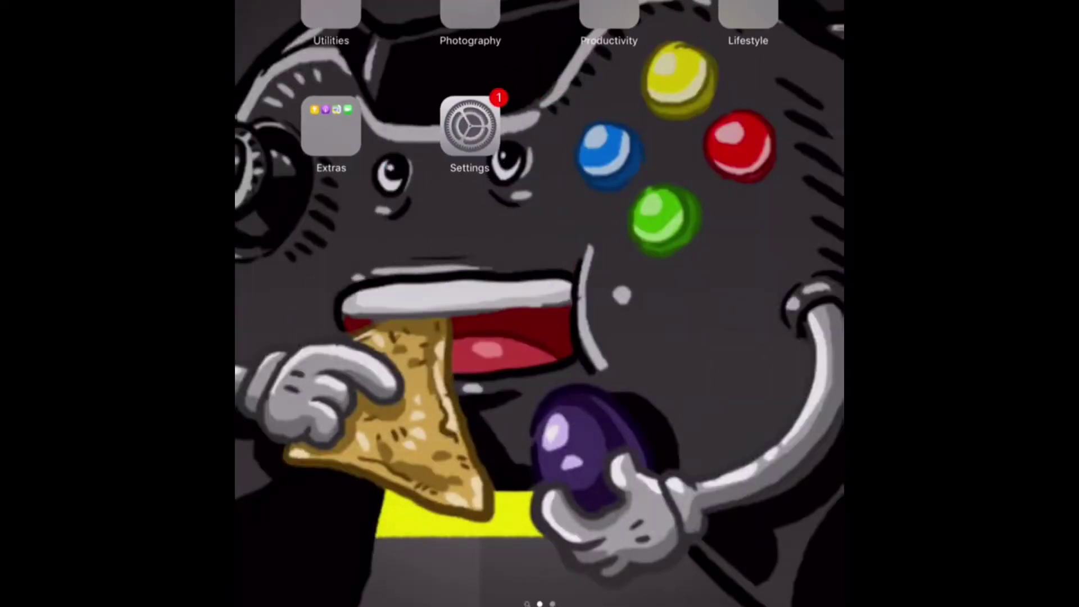
pyautogui.click(748, 14)
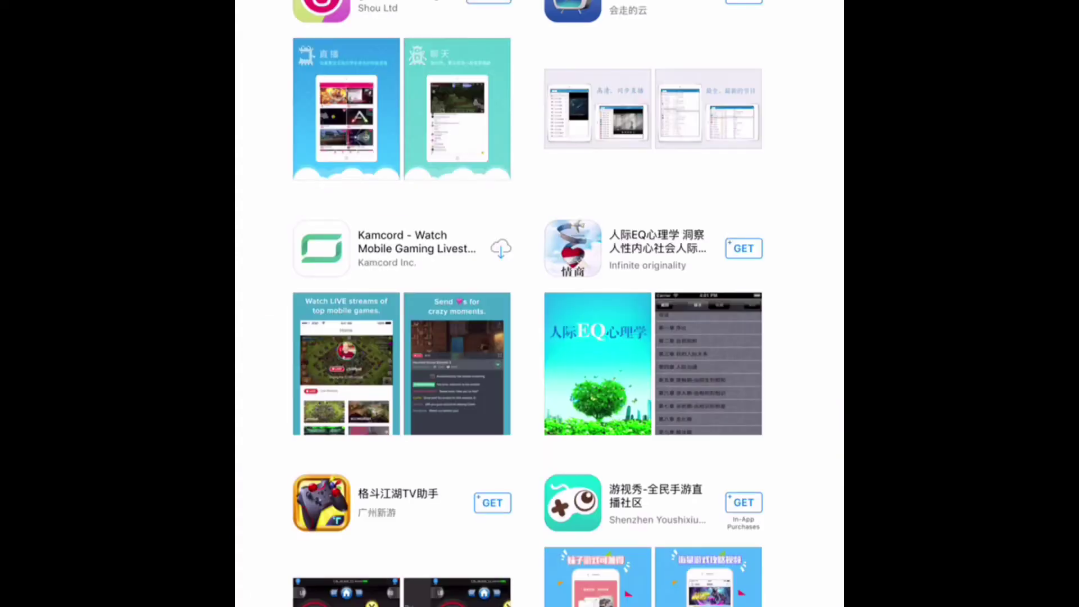
pyautogui.scroll(3, 540, 303)
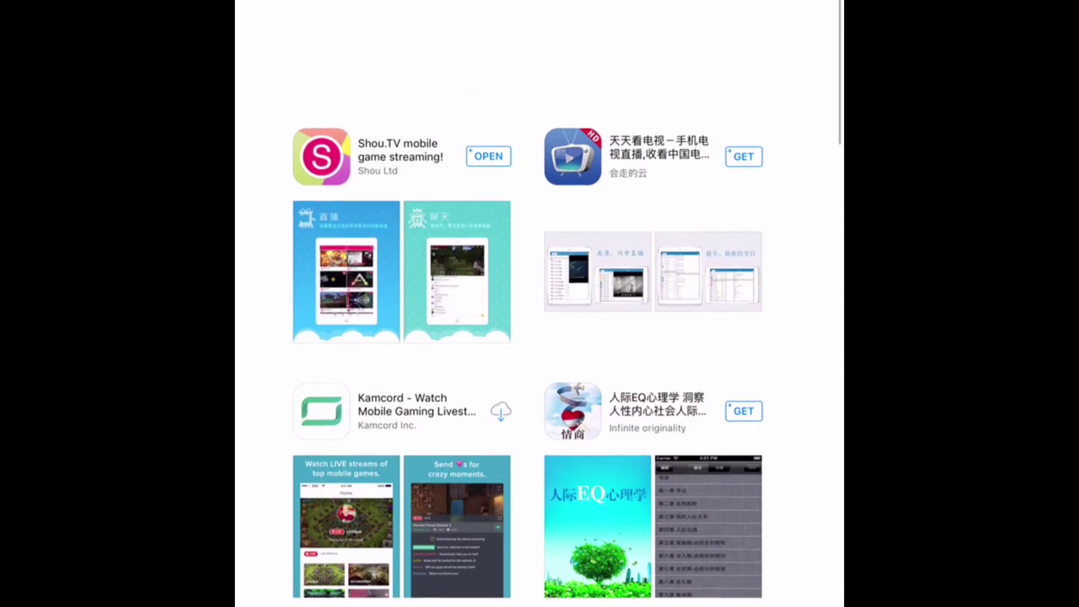
pyautogui.scroll(-3, 539, 303)
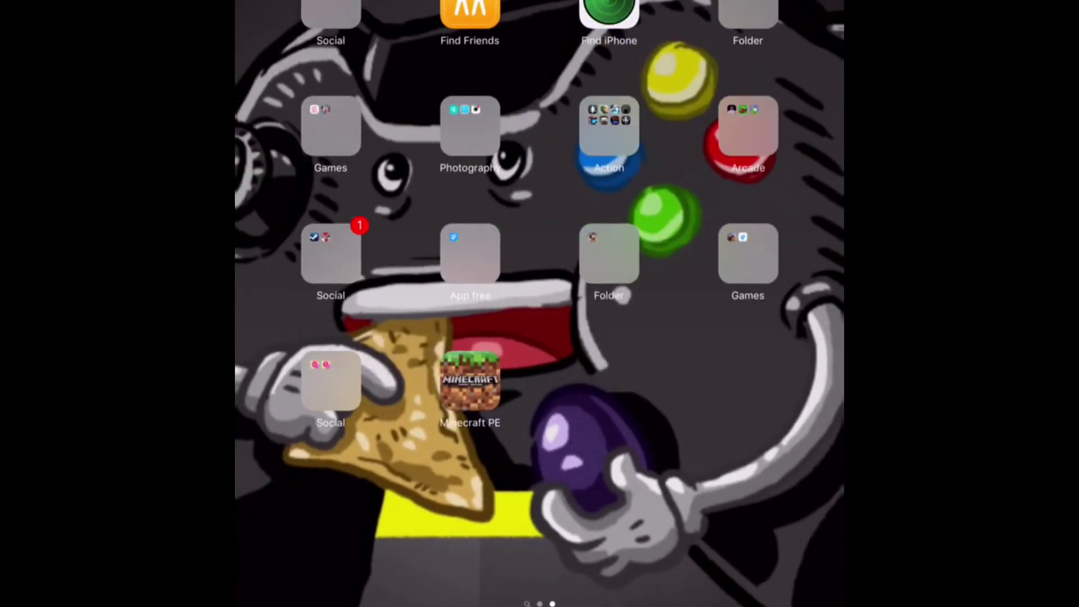
# Launch Shou.TV from the Social folder and scroll through its live game-stream feed.
pyautogui.click(354, 380)
pyautogui.click(387, 150)
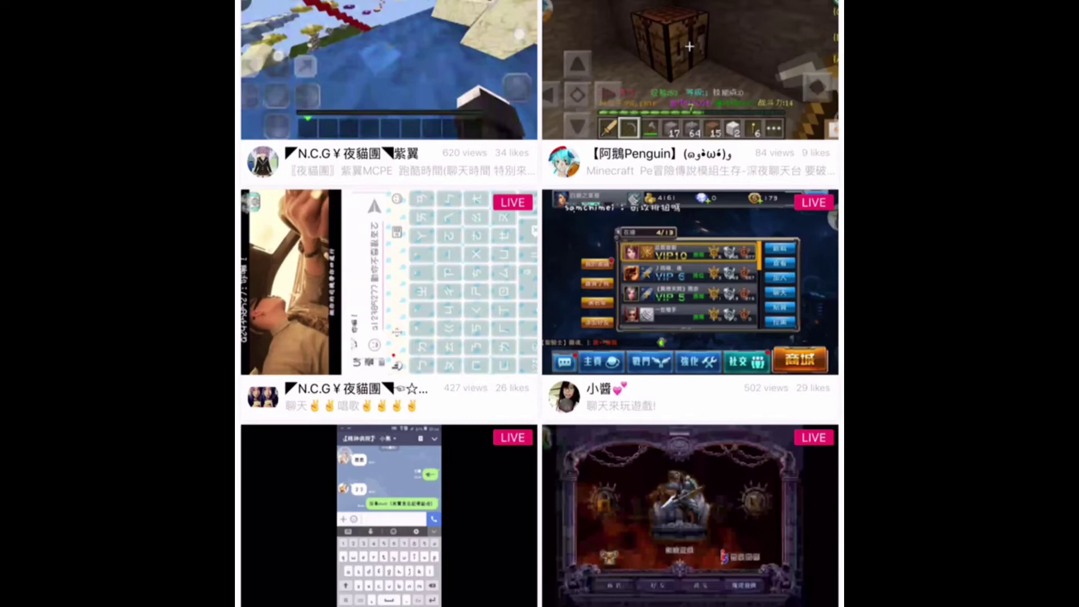
pyautogui.scroll(-4, 540, 304)
pyautogui.scroll(5, 540, 303)
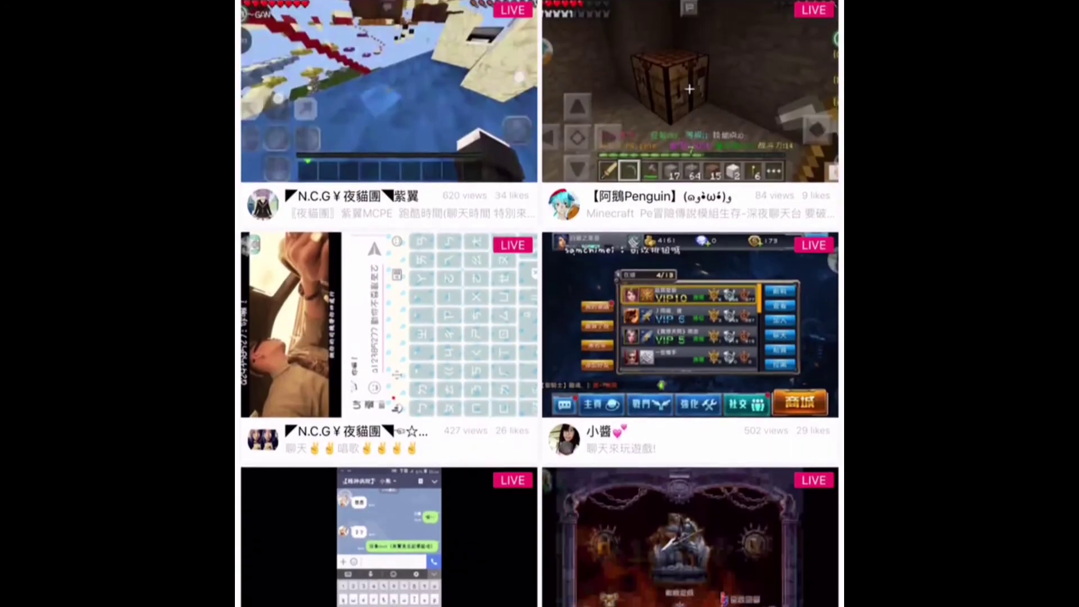
pyautogui.scroll(-1, 539, 303)
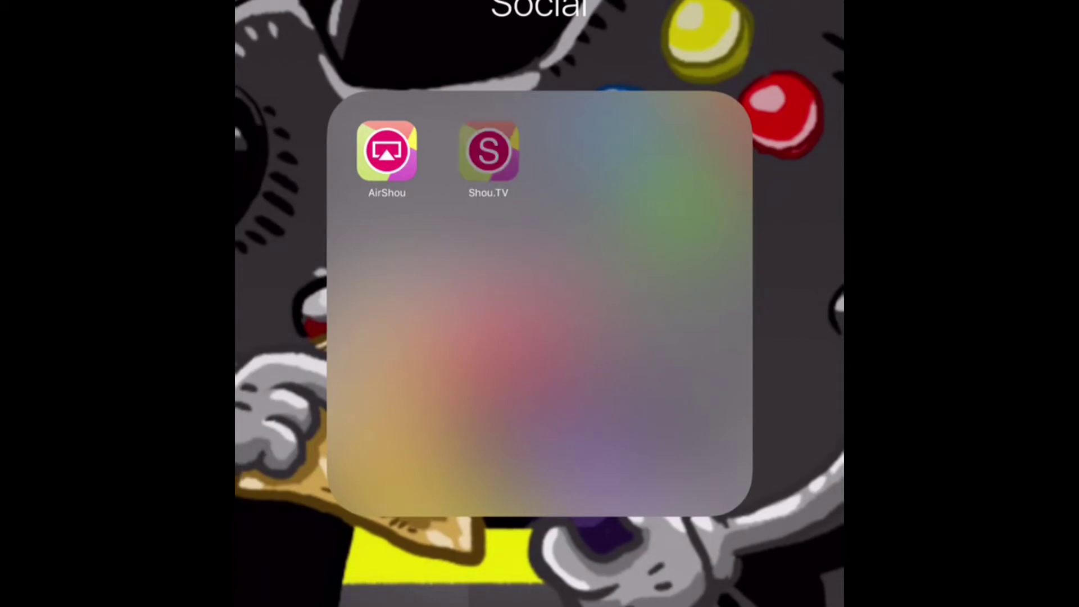
# Move the Shou.TV icon within the Social folder, then stop rearranging and close the folder.
pyautogui.moveTo(489, 151)
pyautogui.mouseDown()
pyautogui.moveTo(446, 258)
pyautogui.moveTo(537, 202)
pyautogui.mouseUp()
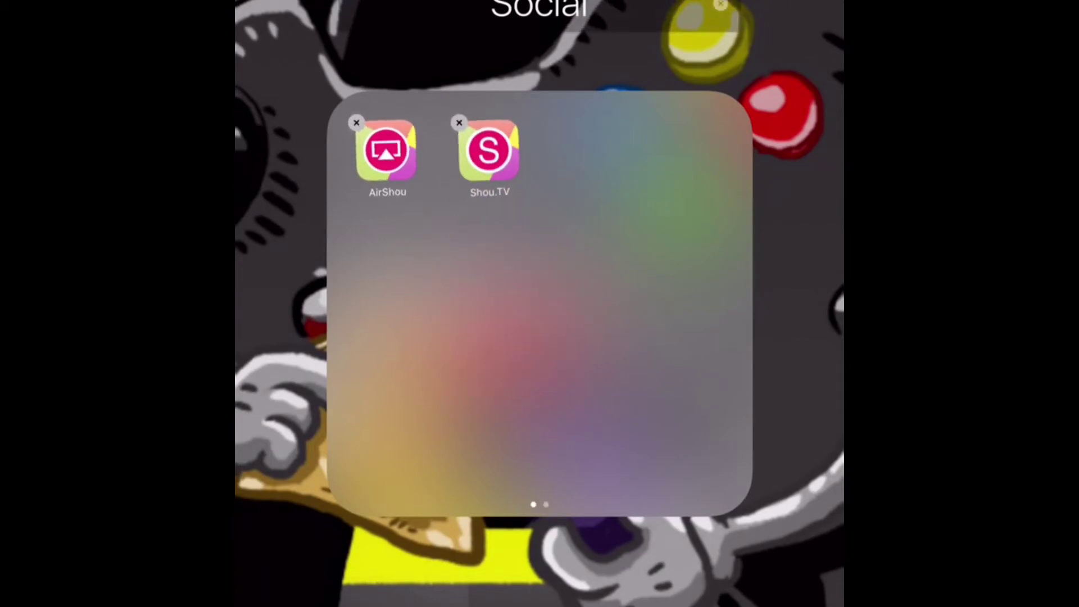
pyautogui.press('super')
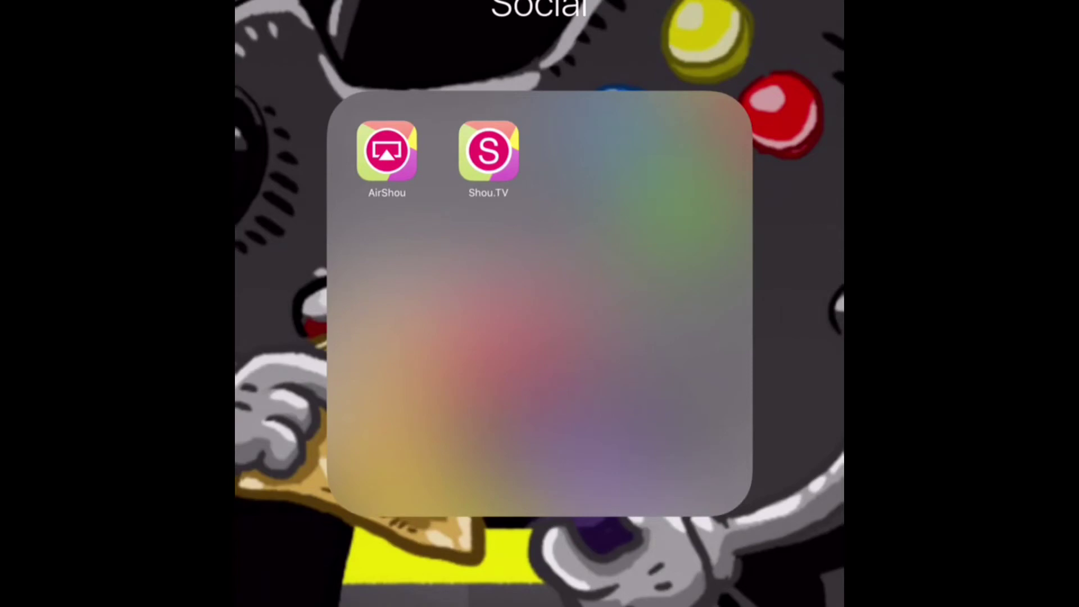
pyautogui.press('super')
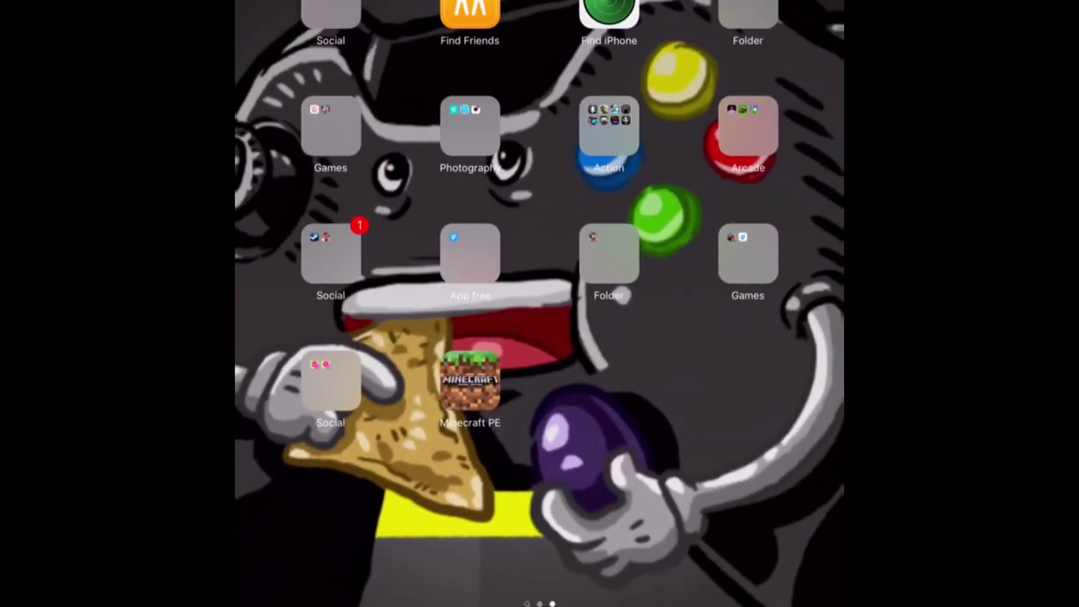
# Open AirShou to confirm recording at 02:42, then return home leaving it running.
pyautogui.click(331, 381)
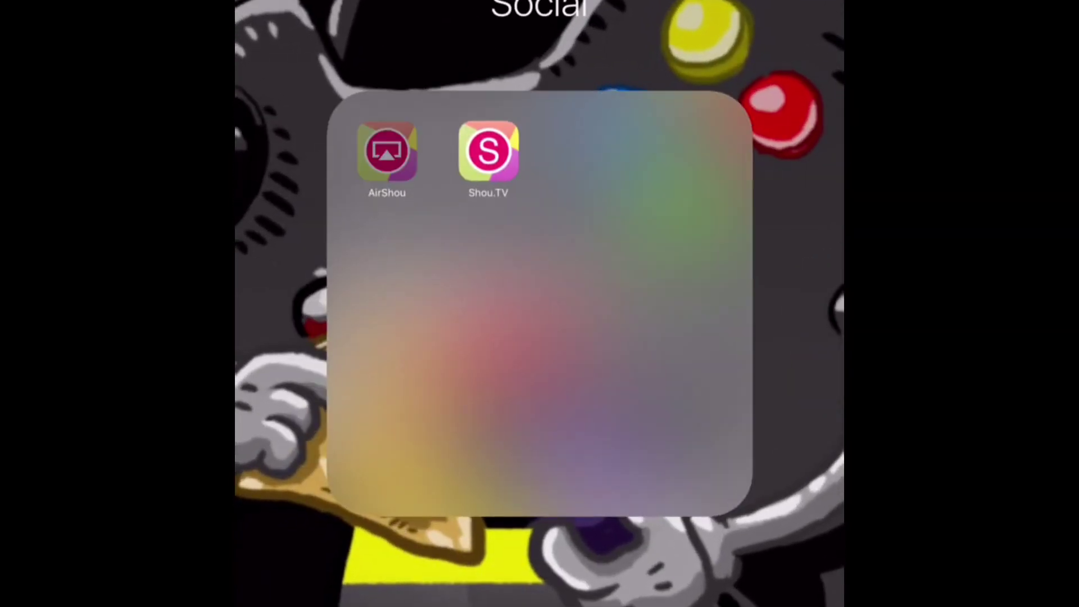
pyautogui.click(386, 150)
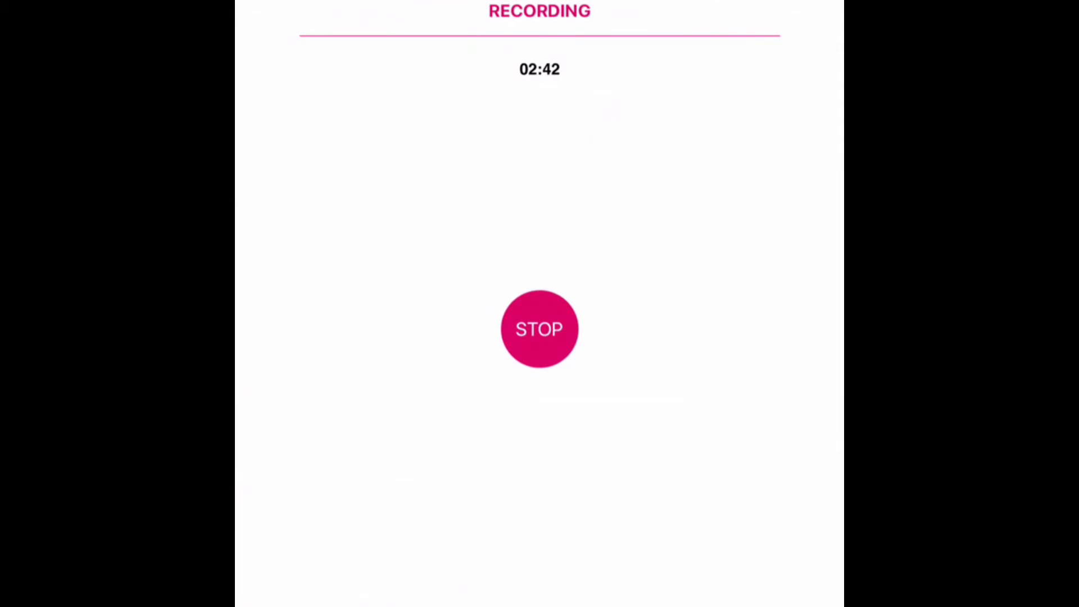
pyautogui.press('super')
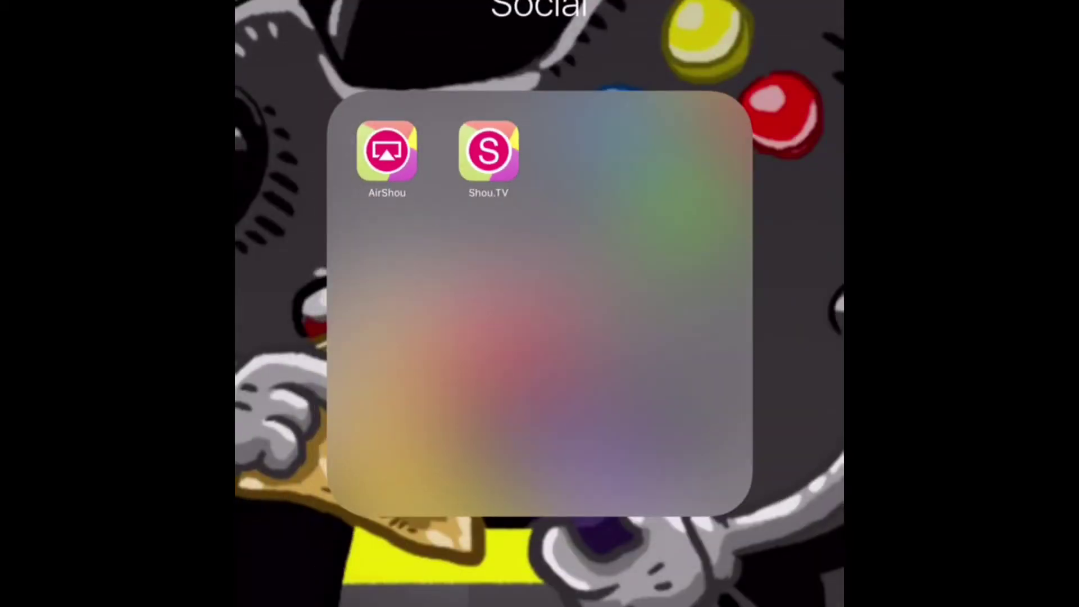
pyautogui.press('super')
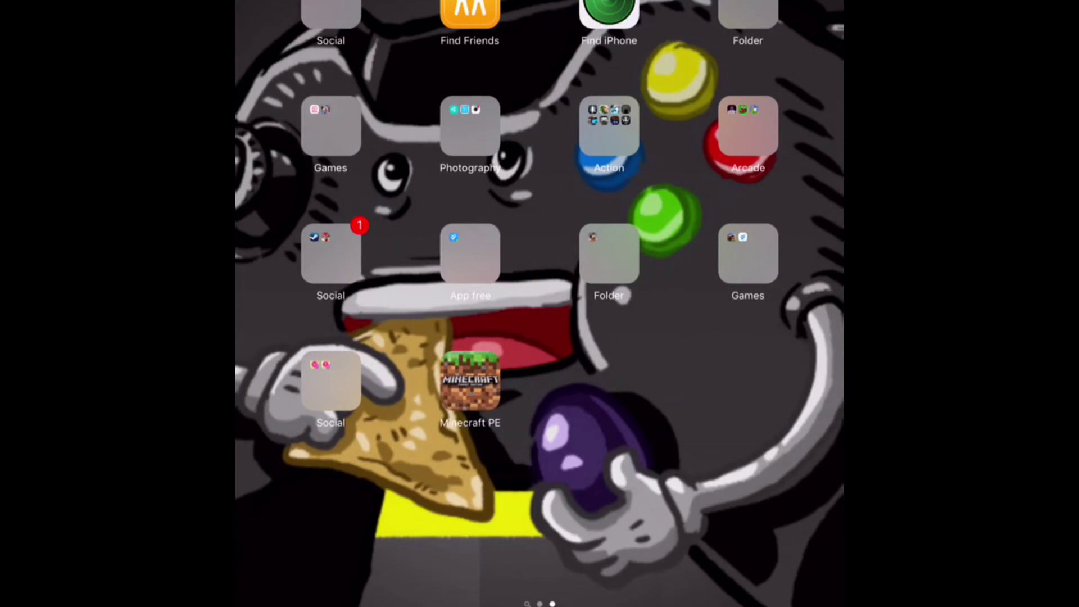
pyautogui.hscroll(-5, 540, 303)
pyautogui.click(608, 14)
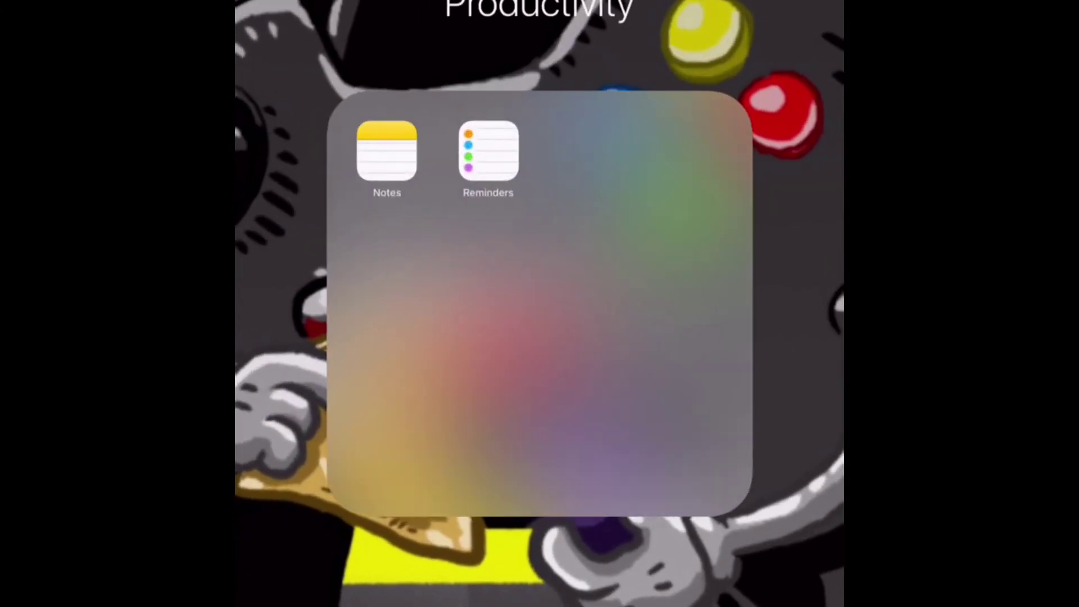
pyautogui.press('Escape')
pyautogui.click(470, 14)
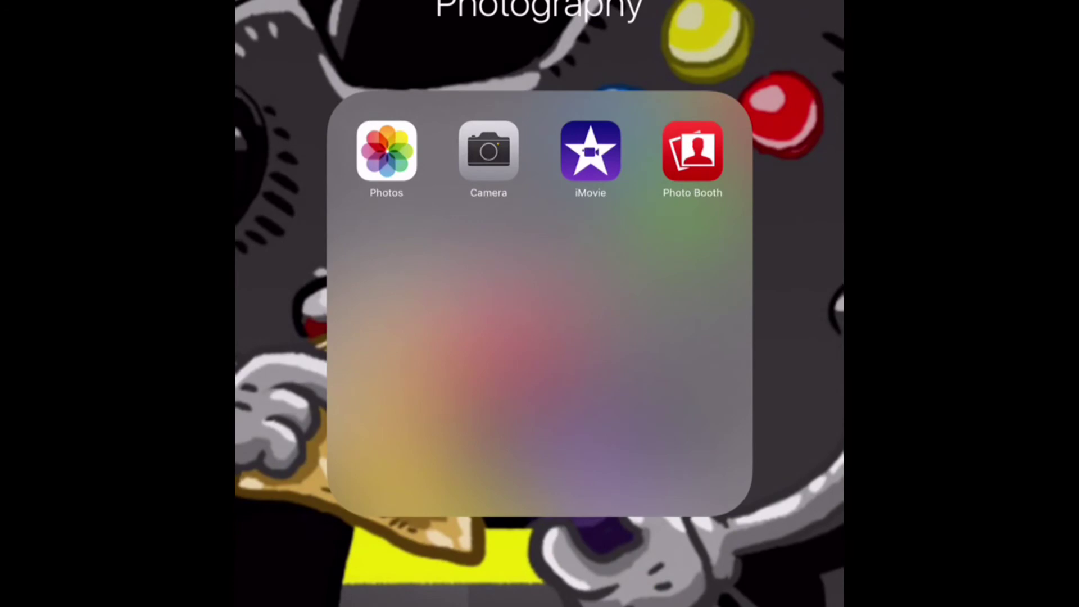
pyautogui.click(387, 151)
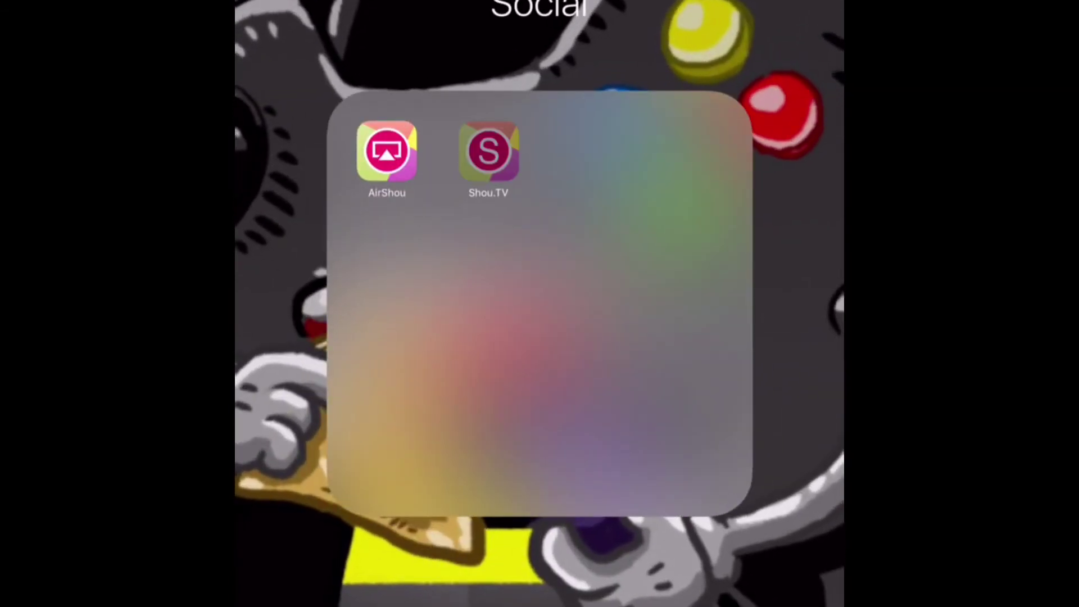
pyautogui.moveTo(489, 151)
pyautogui.mouseDown()
pyautogui.moveTo(566, 183)
pyautogui.moveTo(498, 195)
pyautogui.mouseUp()
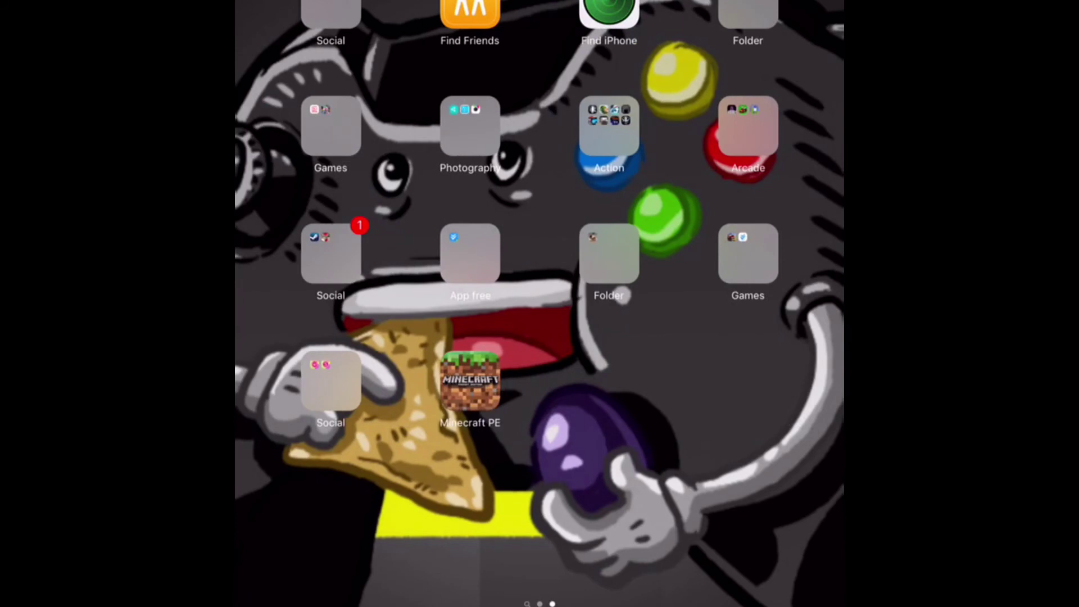
# Swipe to the home screen page with Settings and the Extras, Utilities and Productivity folders.
pyautogui.hscroll(-5, 540, 303)
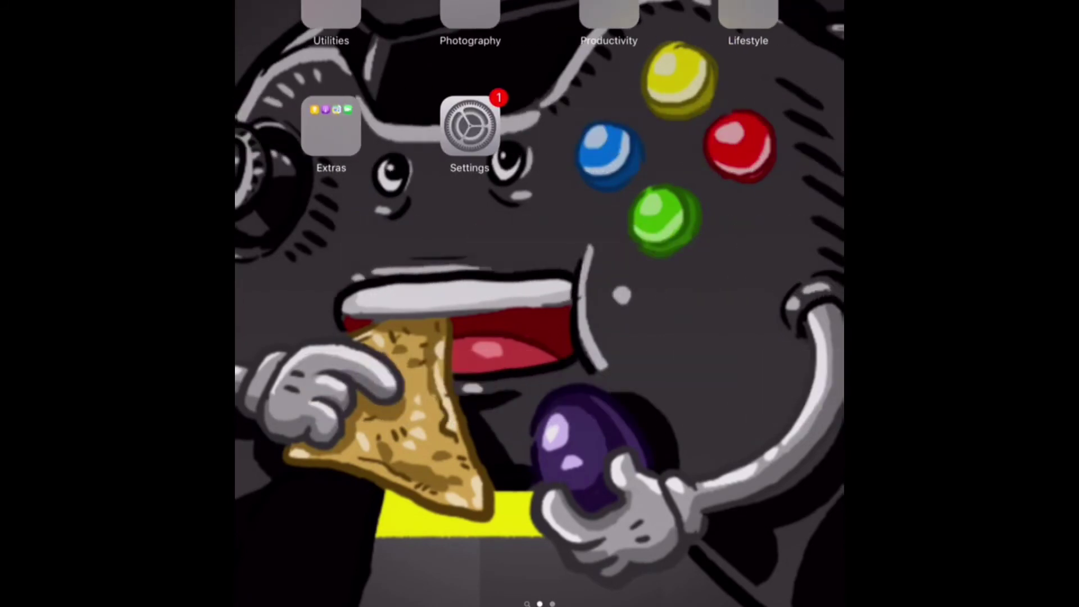